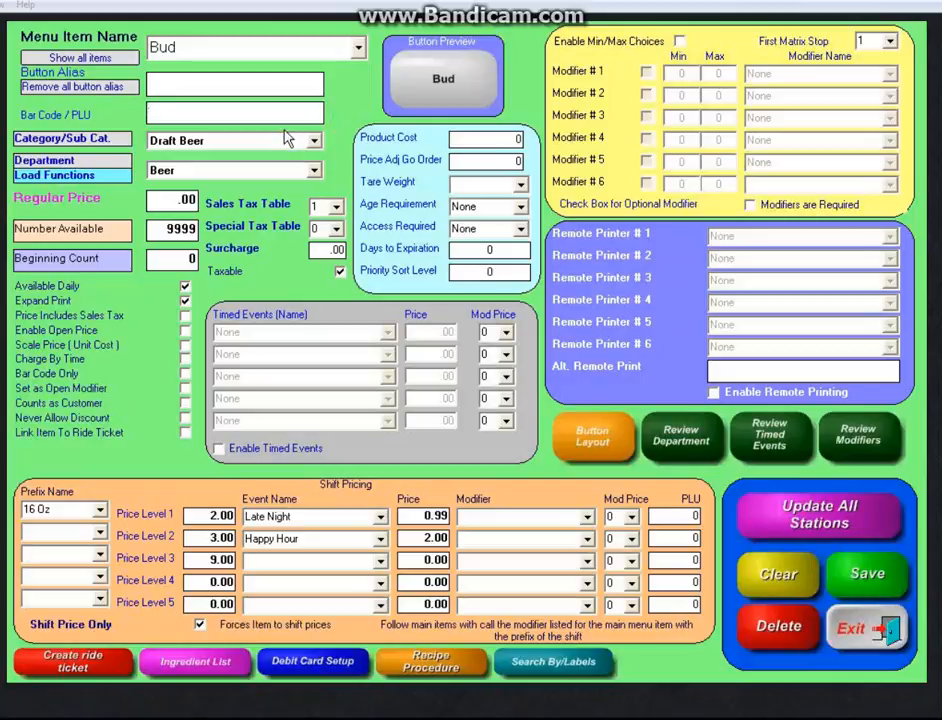
left_click(180, 199)
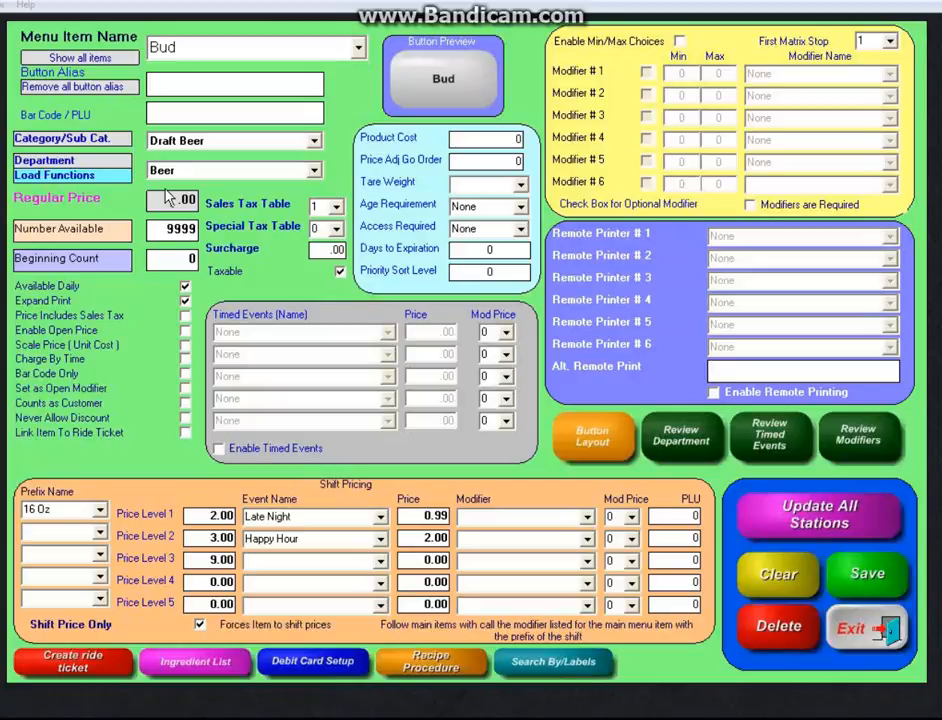
left_click(168, 198)
left_click(156, 230)
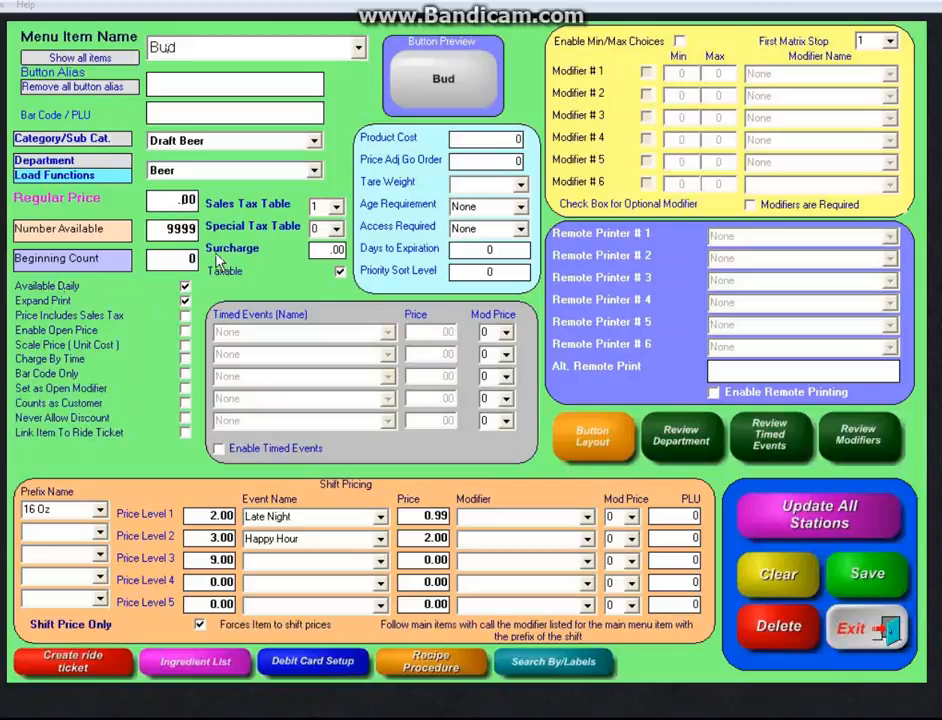
left_click(161, 262)
left_click(318, 250)
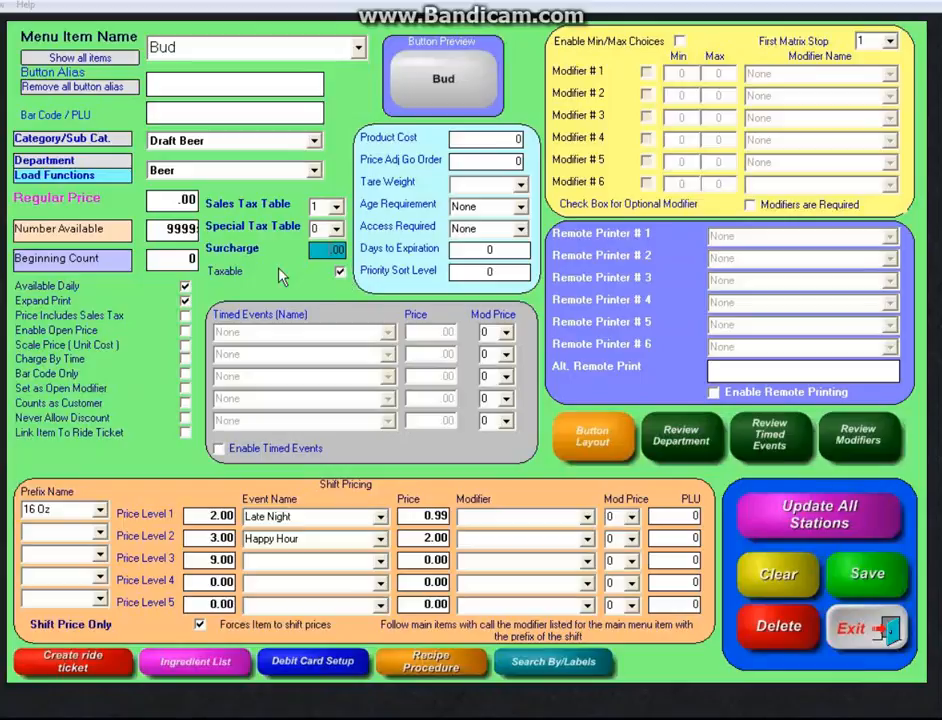
- Try enabling timed events for the Bud item, toggling its Available Daily and Expand Print options off and back on
left_click(185, 300)
left_click(185, 287)
left_click(185, 286)
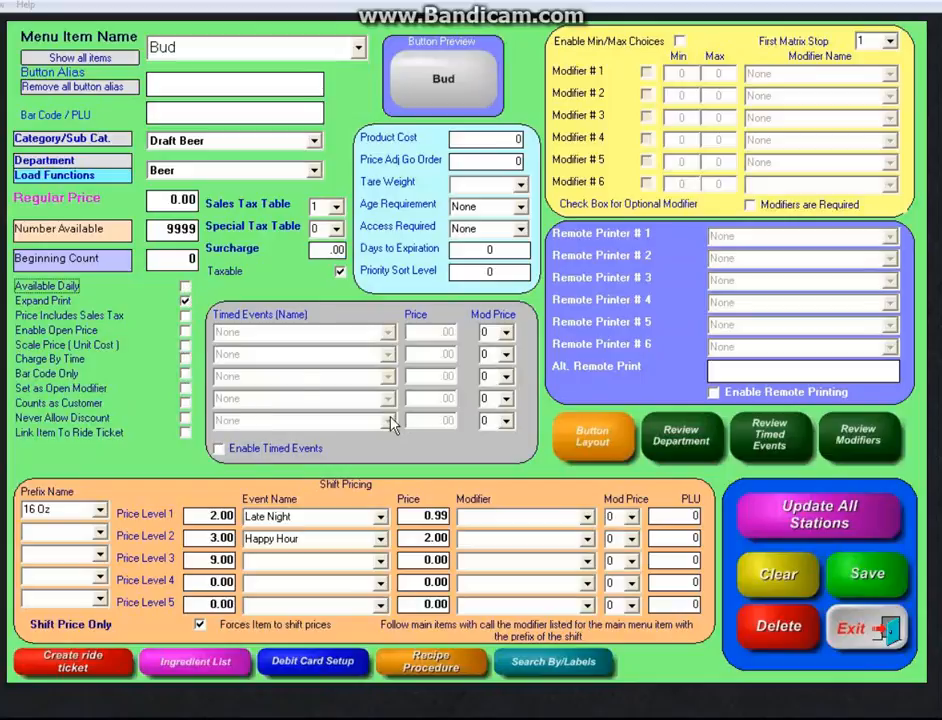
left_click(219, 448)
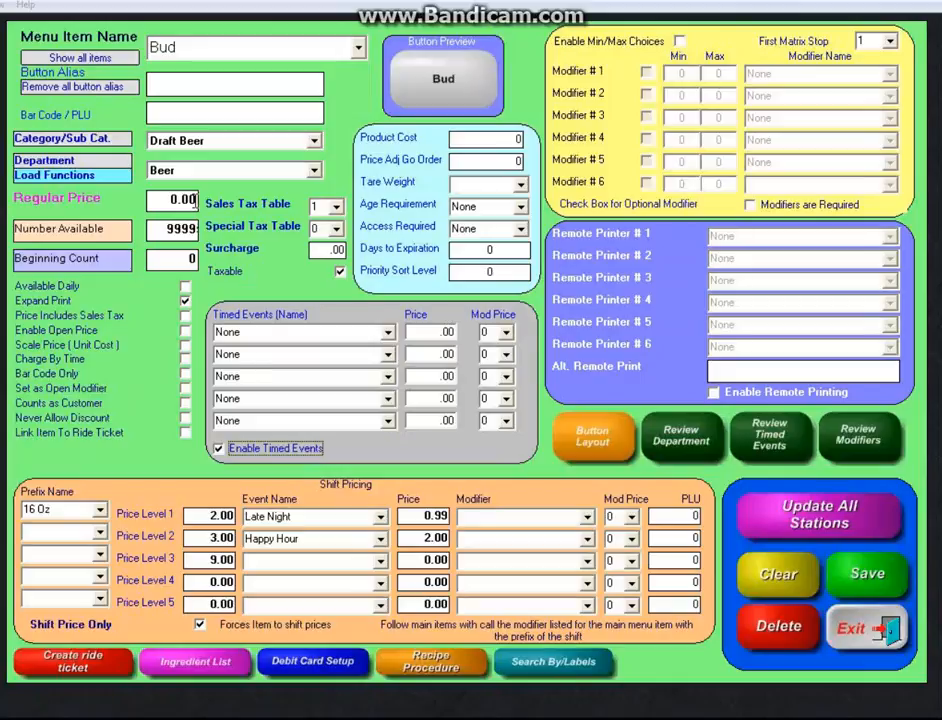
left_click(185, 286)
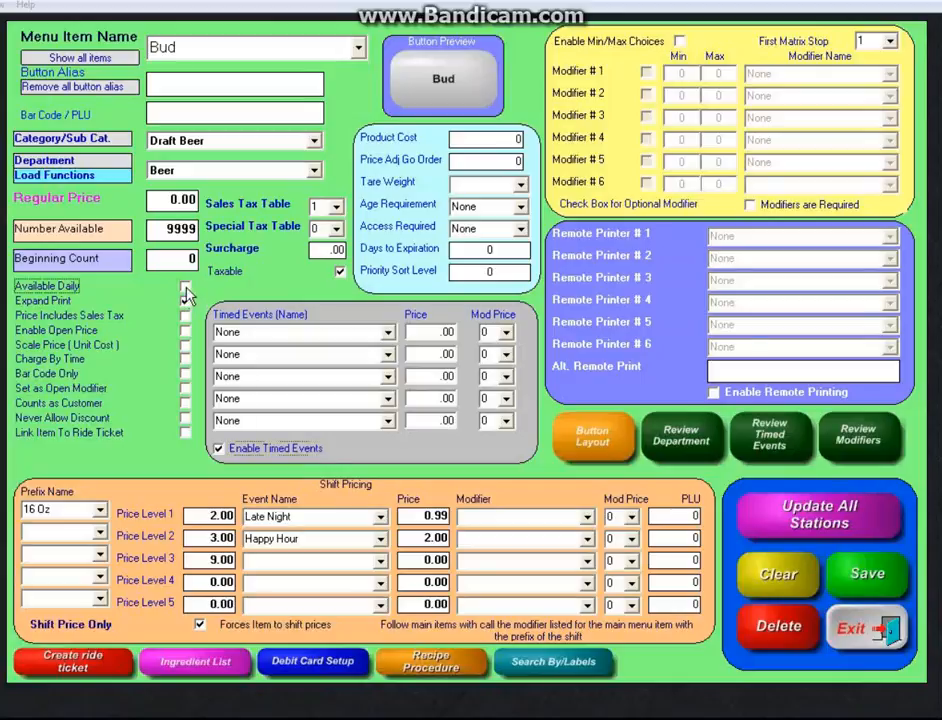
left_click(185, 300)
left_click(185, 301)
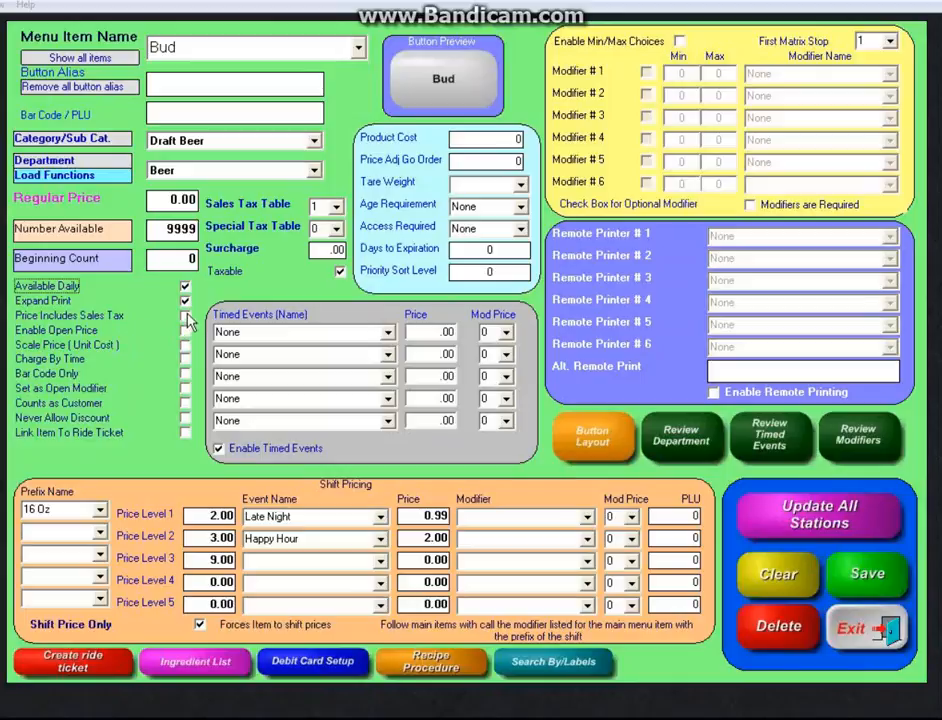
- Mark the Bud item's price as including sales tax and set its regular price to 3.00
left_click(185, 316)
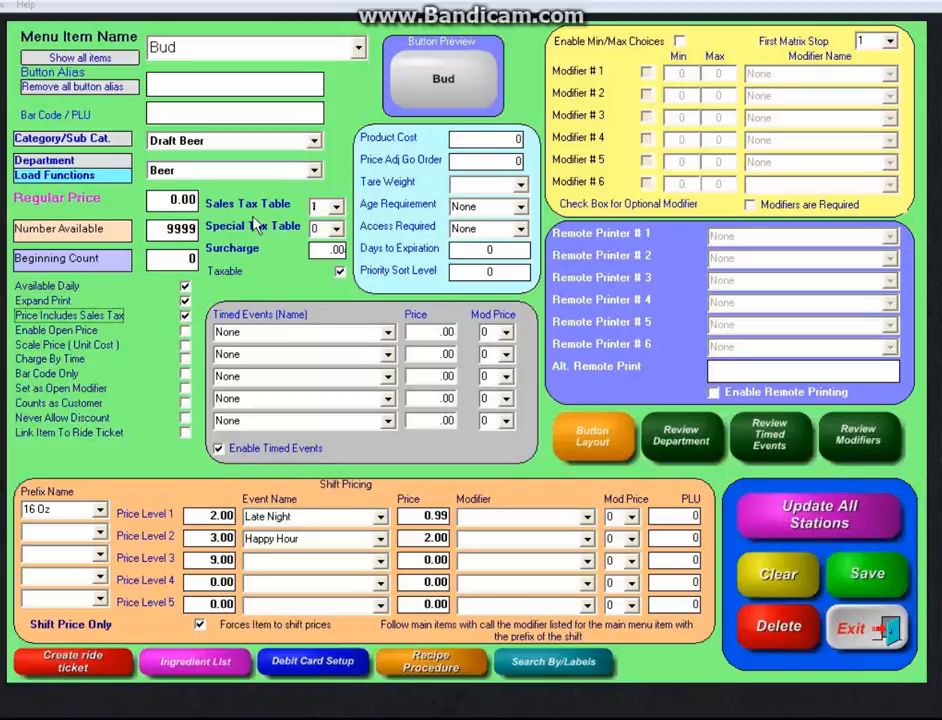
left_click(165, 199)
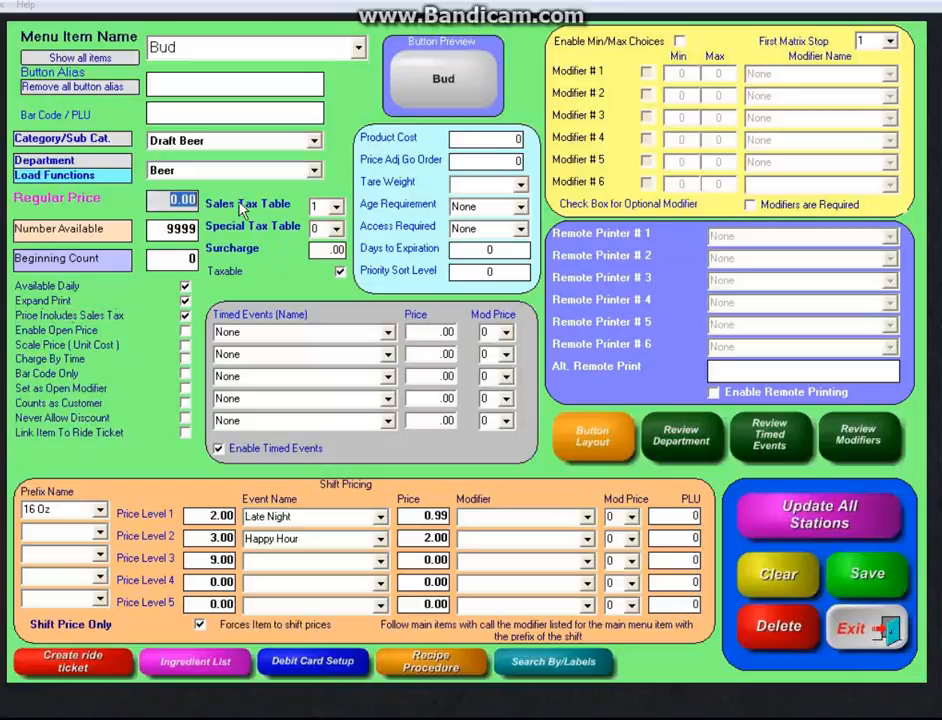
type("3.00")
- Switch off sales tax inclusion for Bud and try the open price option, turning it on and off again
left_click(185, 316)
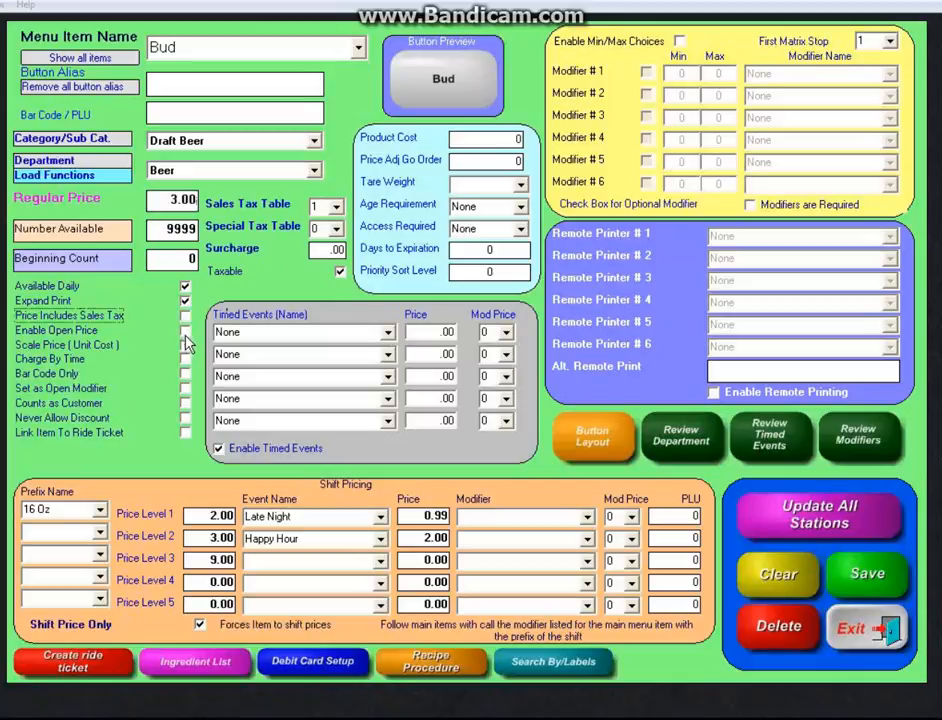
left_click(185, 331)
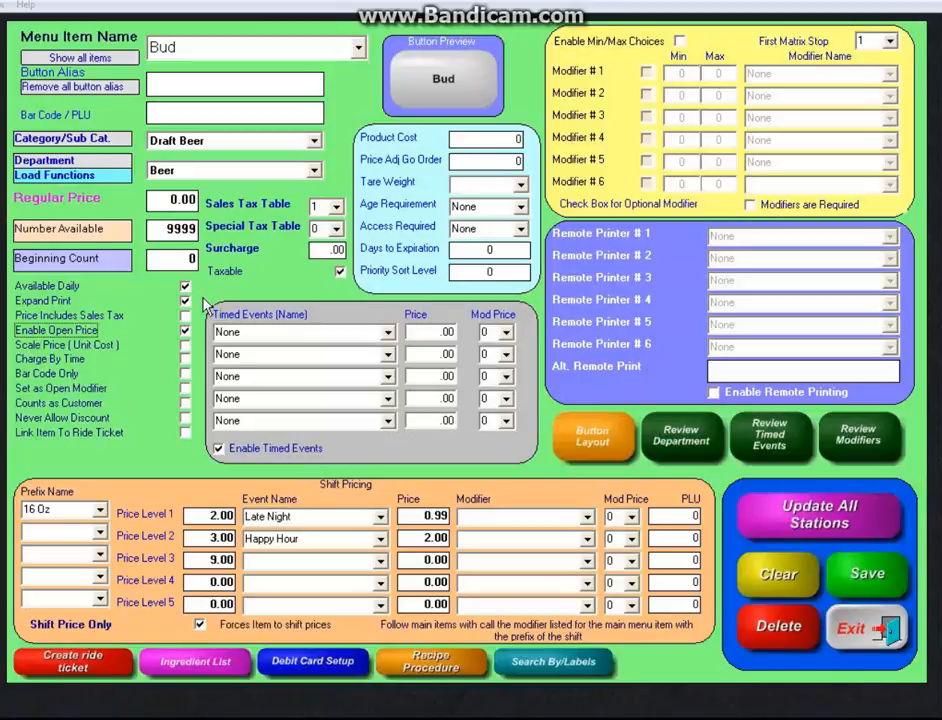
left_click(185, 330)
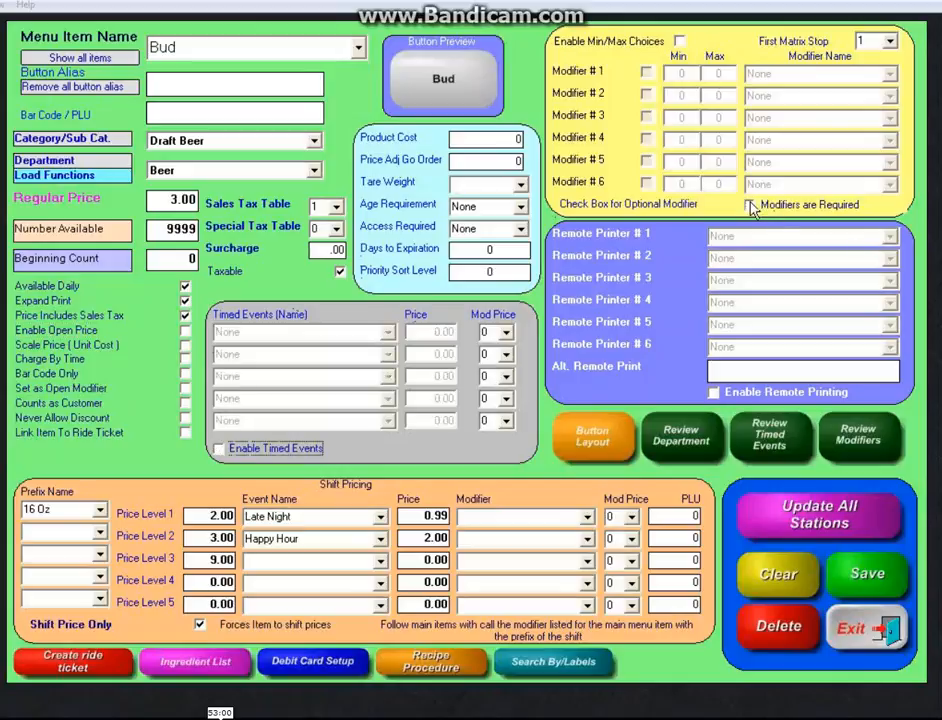
- Make modifiers required for the Bud item and browse the available choices for Modifier # 1
left_click(750, 205)
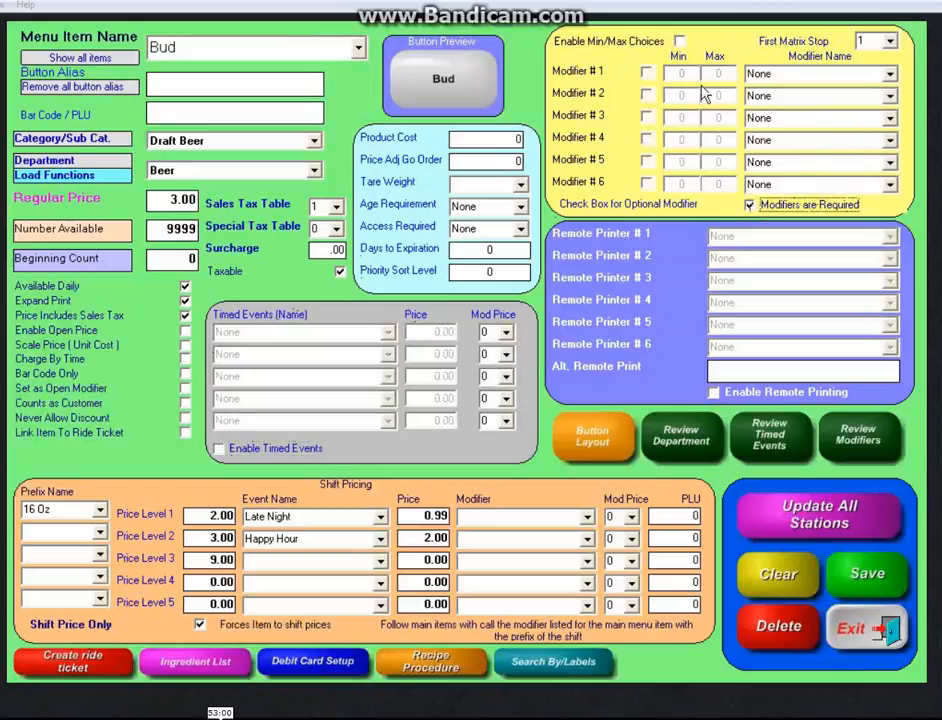
left_click(890, 74)
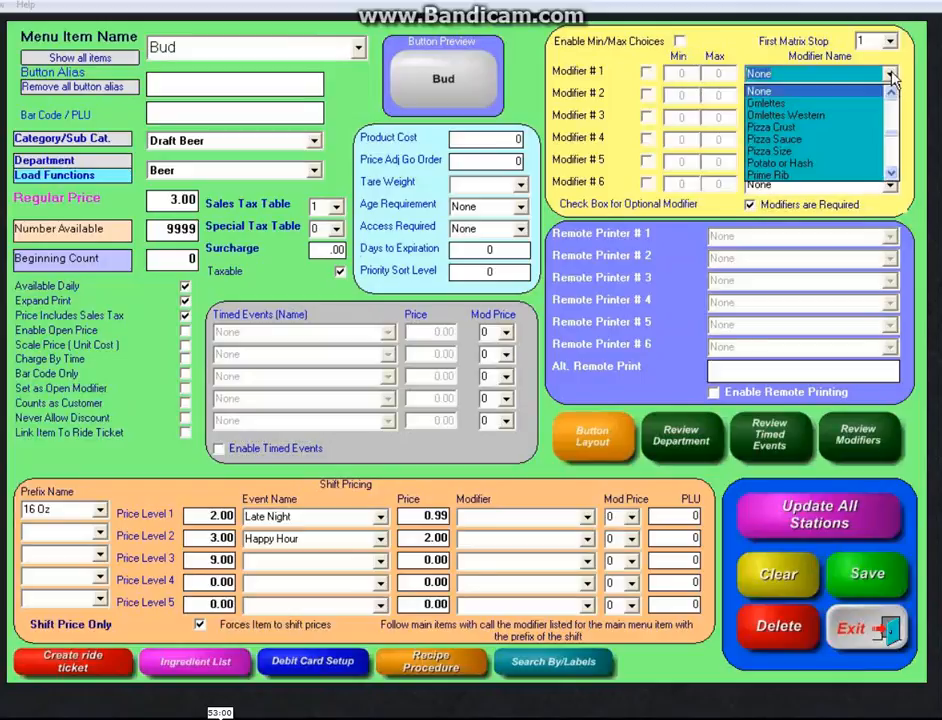
scroll(888, 116, "up", 8)
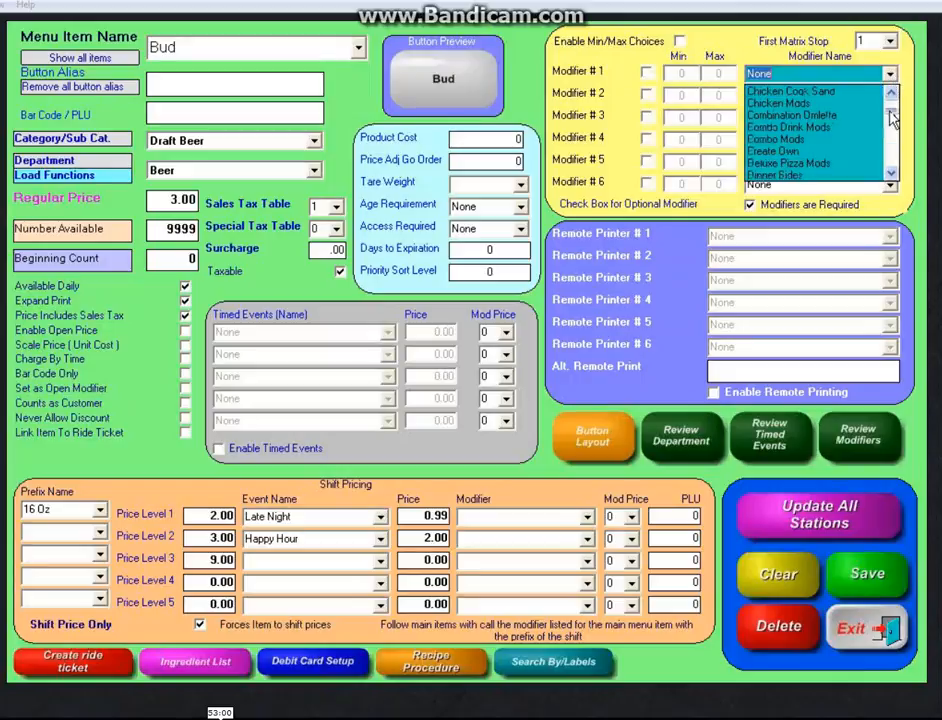
left_click(890, 76)
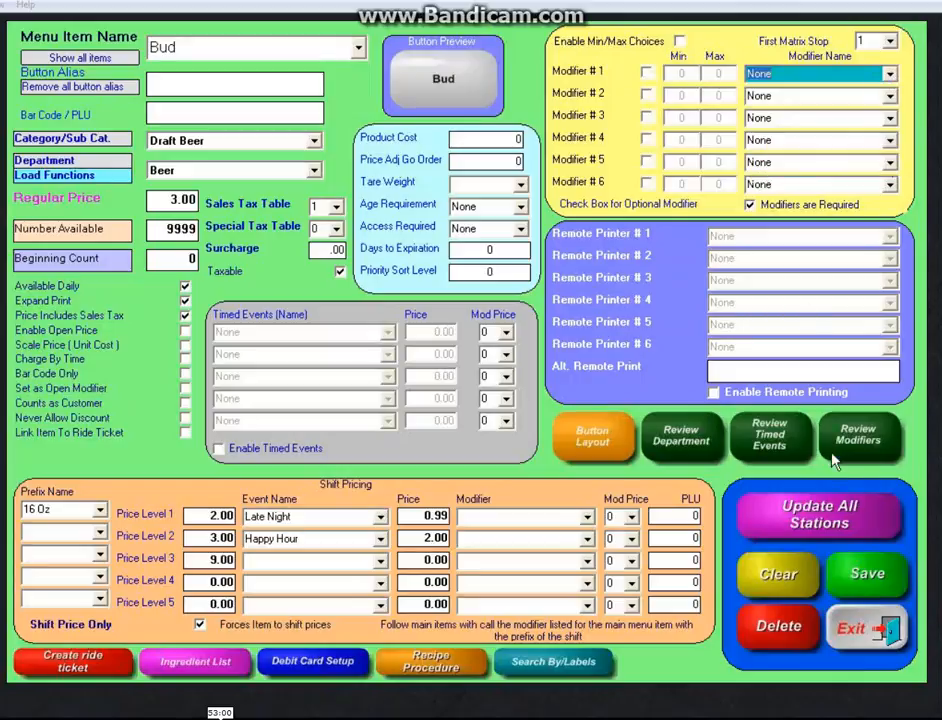
- Open the modifier setup screen and load the existing Add Toppings modifier
left_click(861, 439)
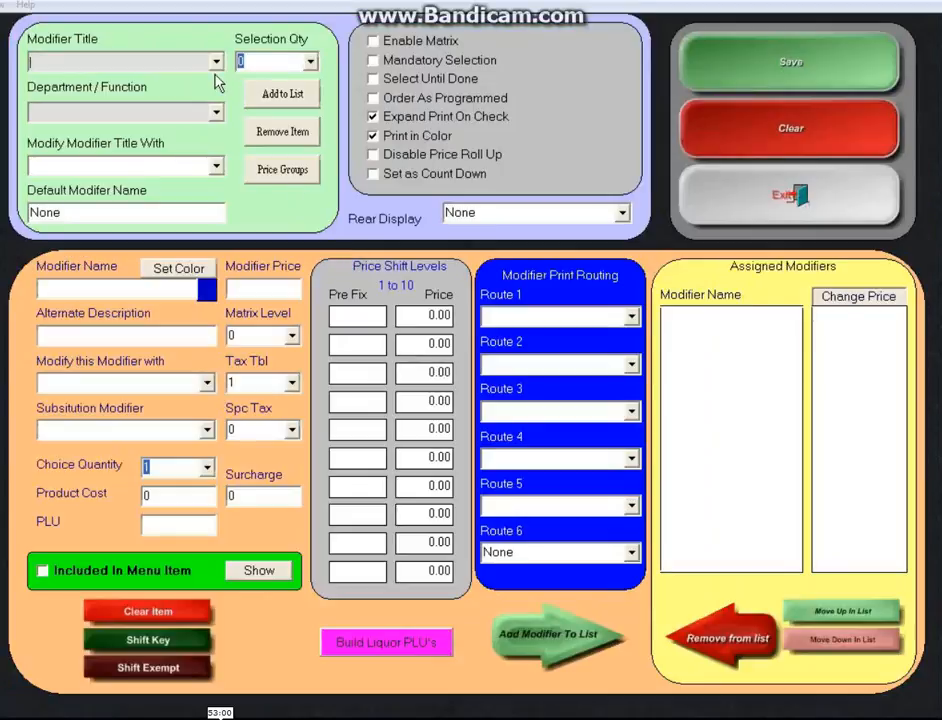
left_click(216, 63)
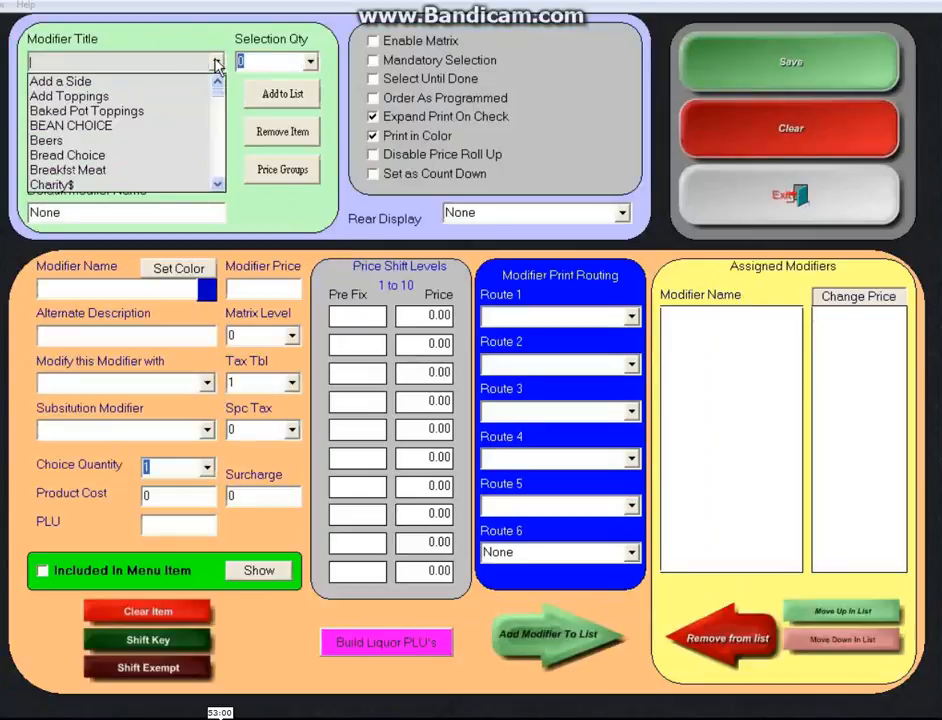
left_click(100, 96)
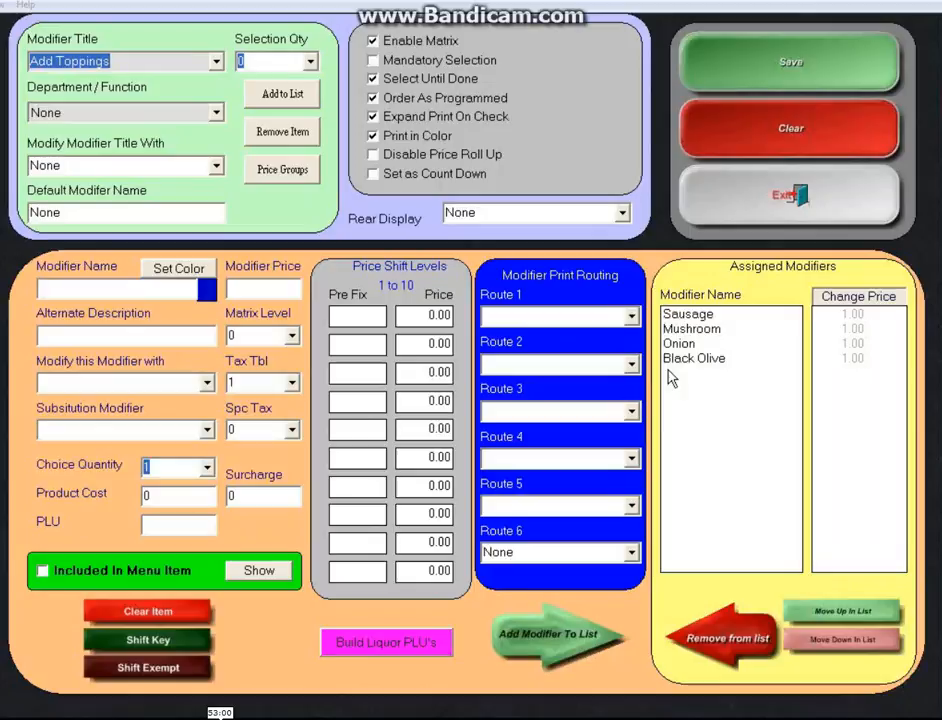
- Create a new modifier title named Steak Temp and add it to the list of titles
left_click(215, 61)
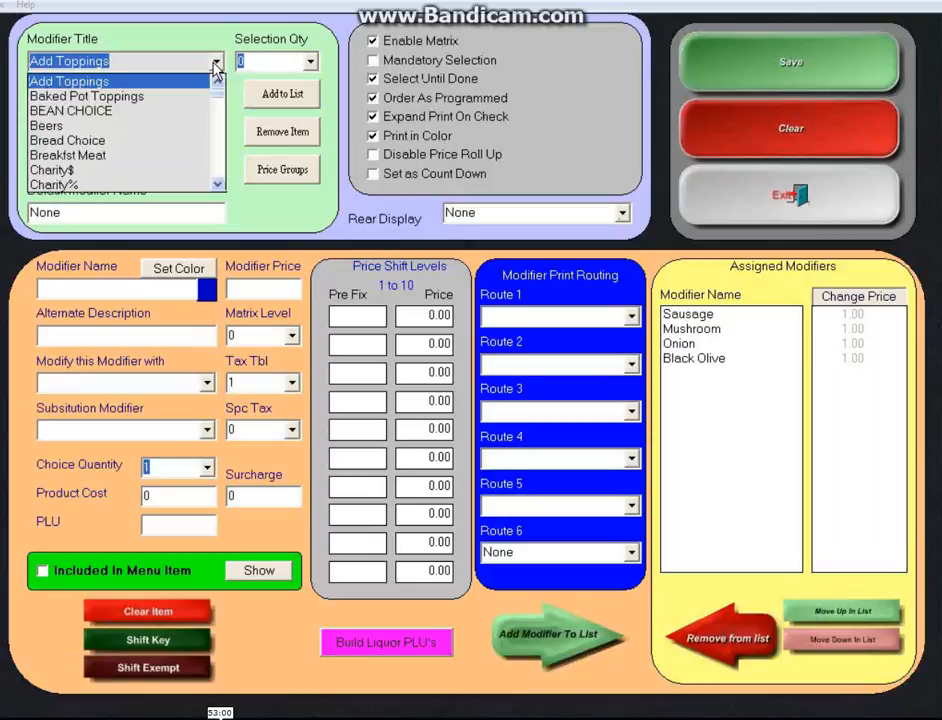
type("st")
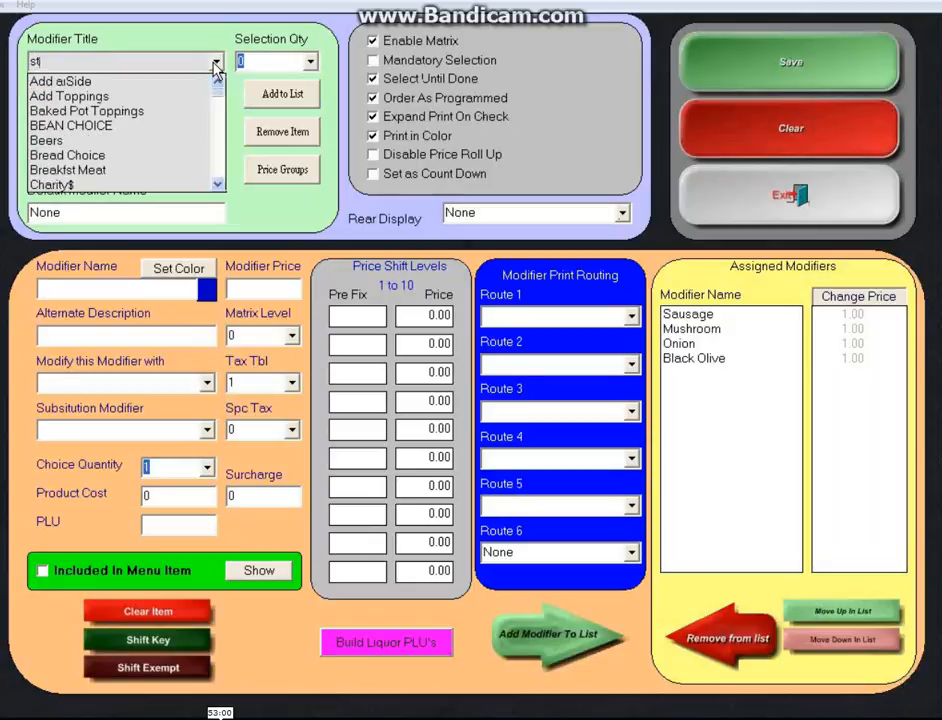
key("BackSpace")
key("BackSpace")
left_click(215, 64)
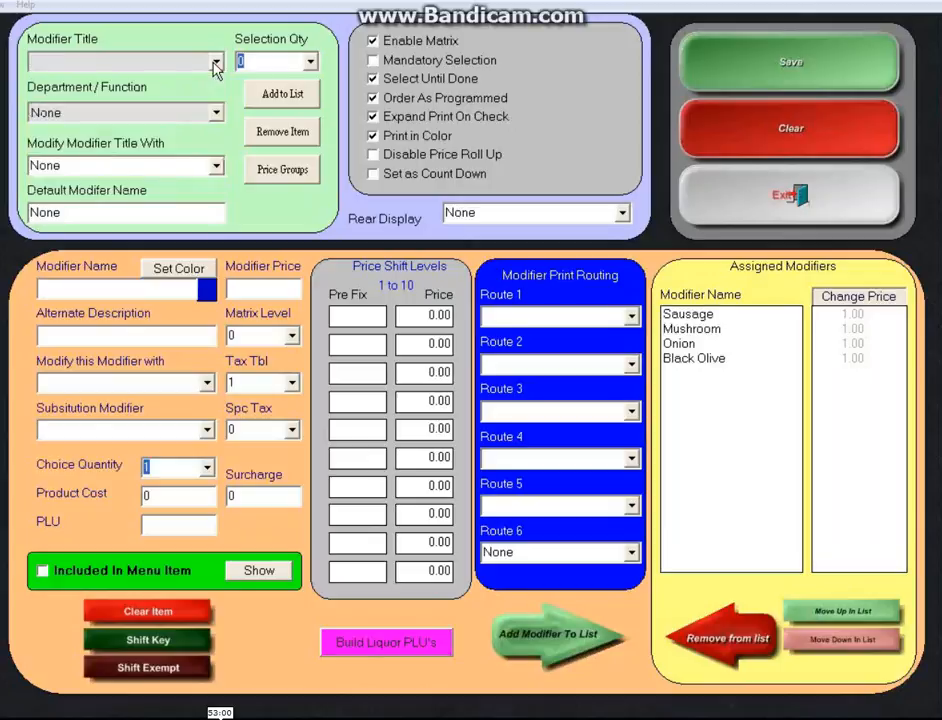
type("St6eak Temp")
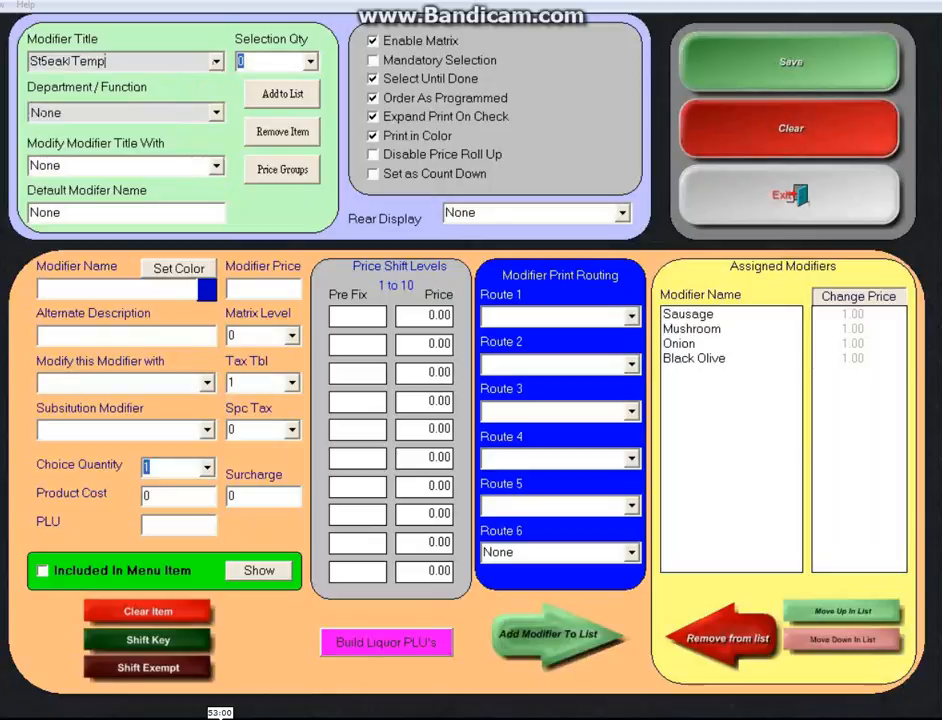
left_click(48, 61)
key("BackSpace")
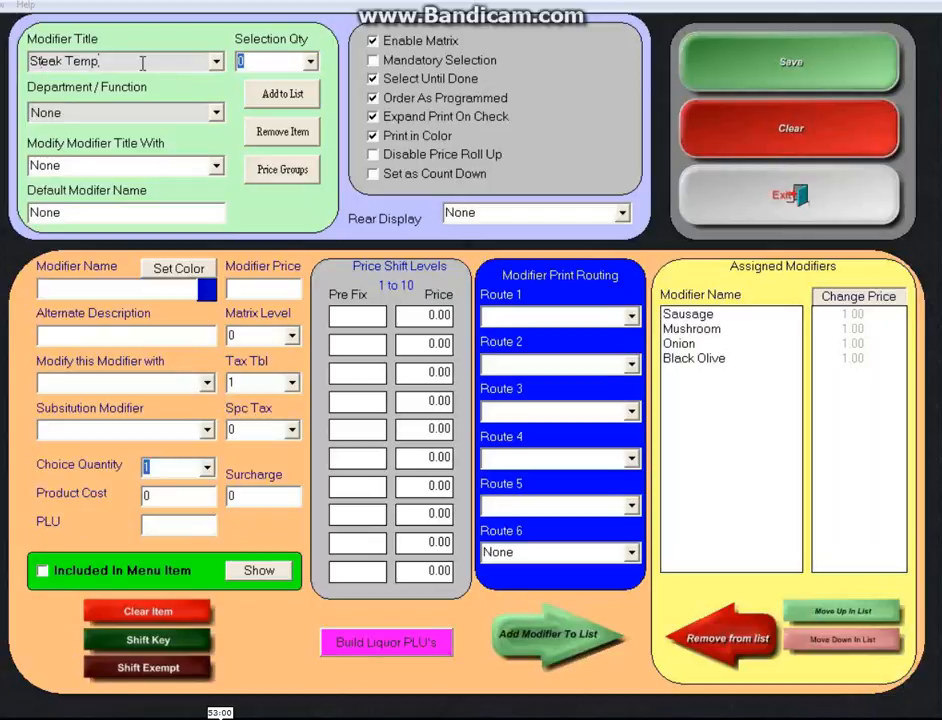
key("Tab")
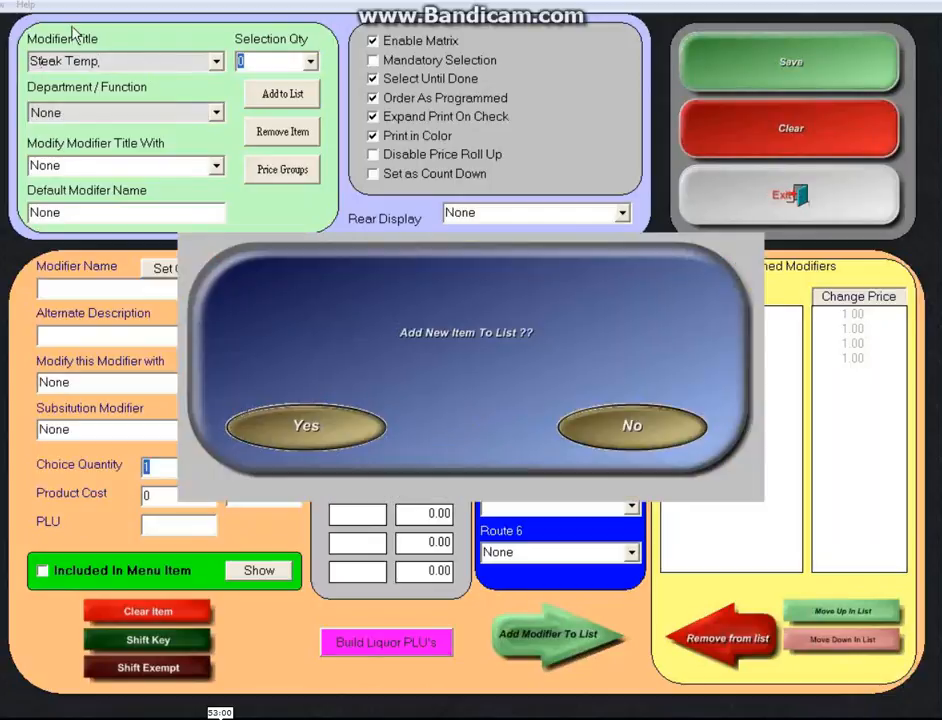
left_click(310, 428)
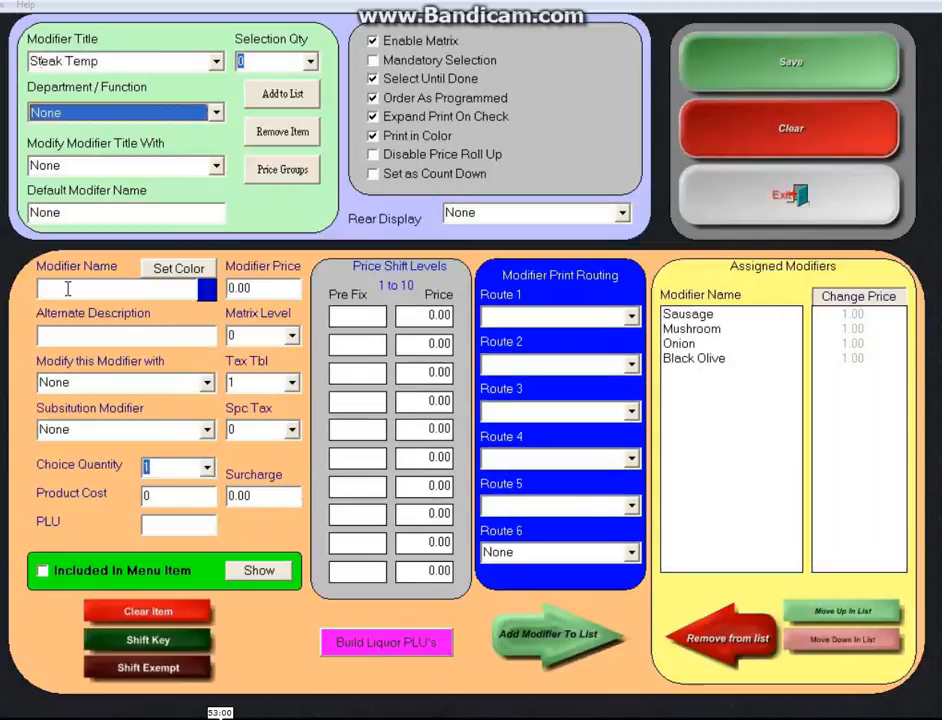
- Clear the leftover toppings from the Steak Temp modifier and add Rare as an assigned modifier
left_click(708, 316)
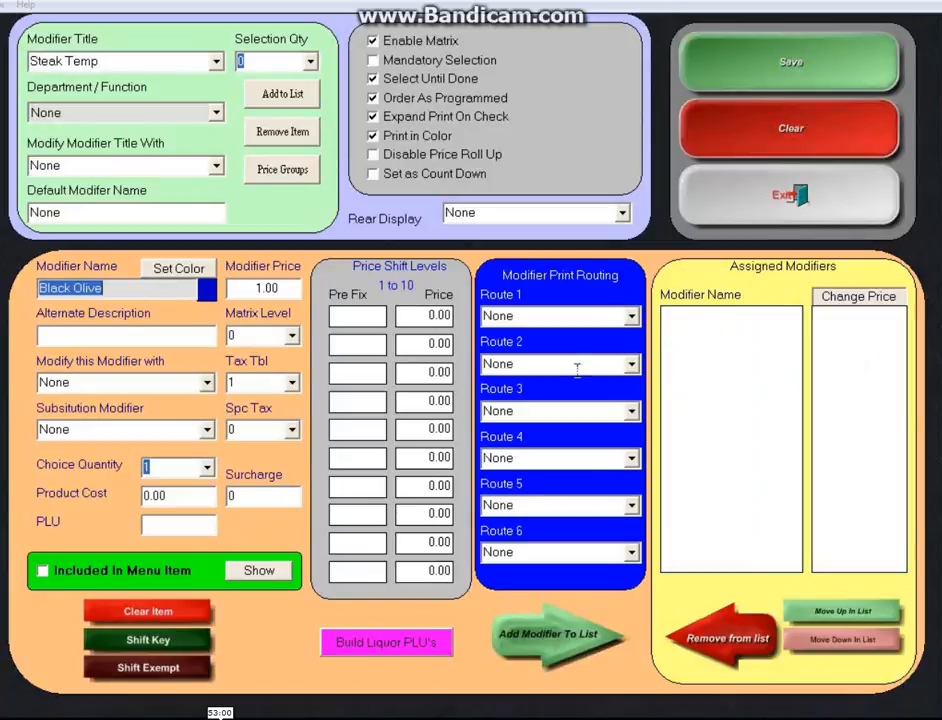
left_click(140, 614)
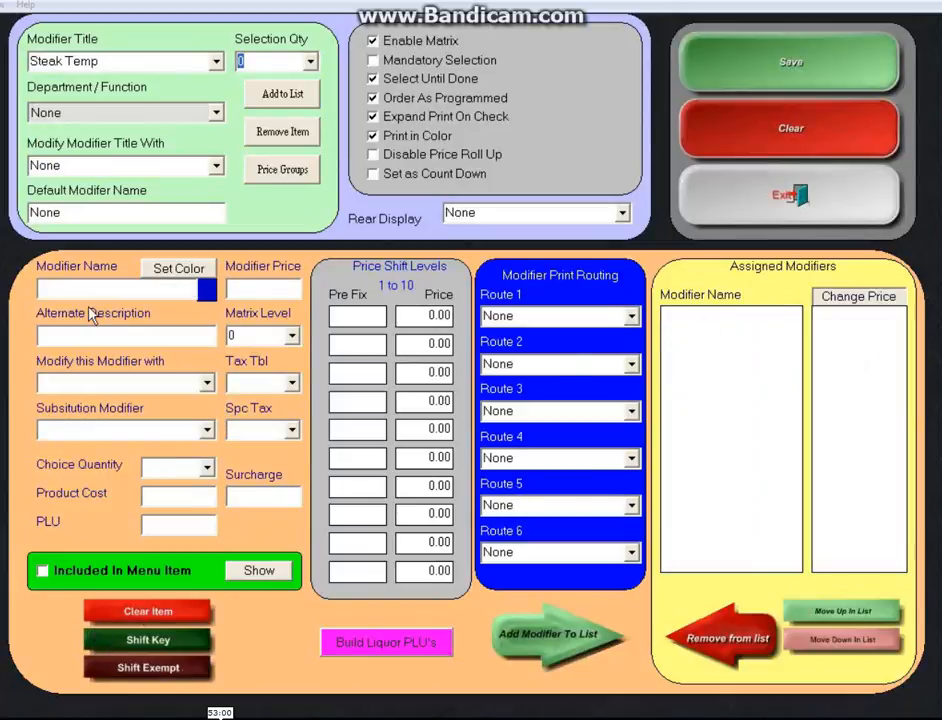
type("Rare")
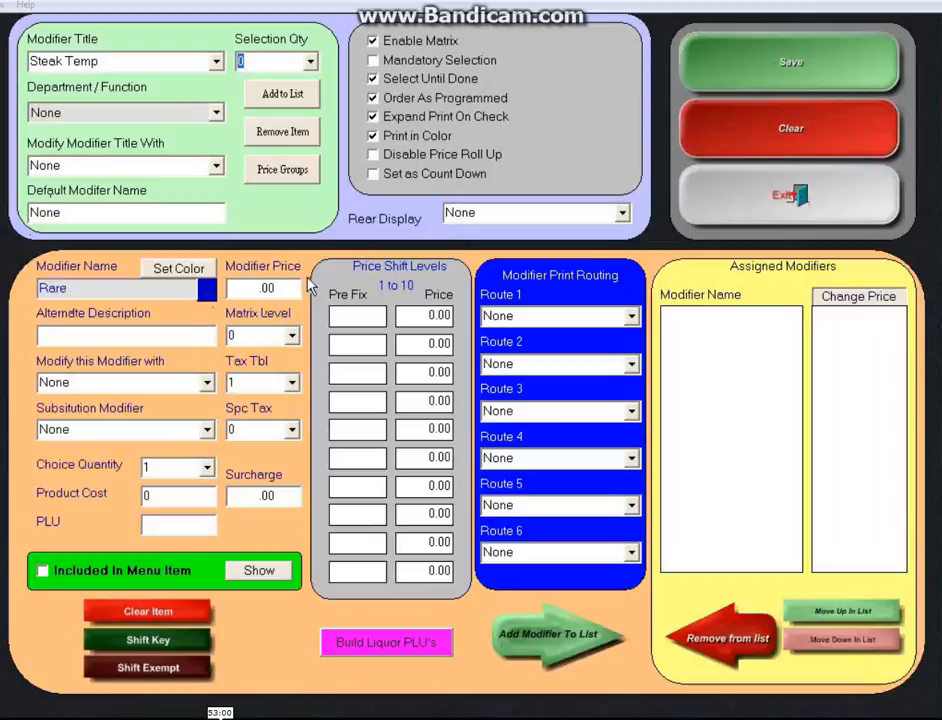
left_click(56, 336)
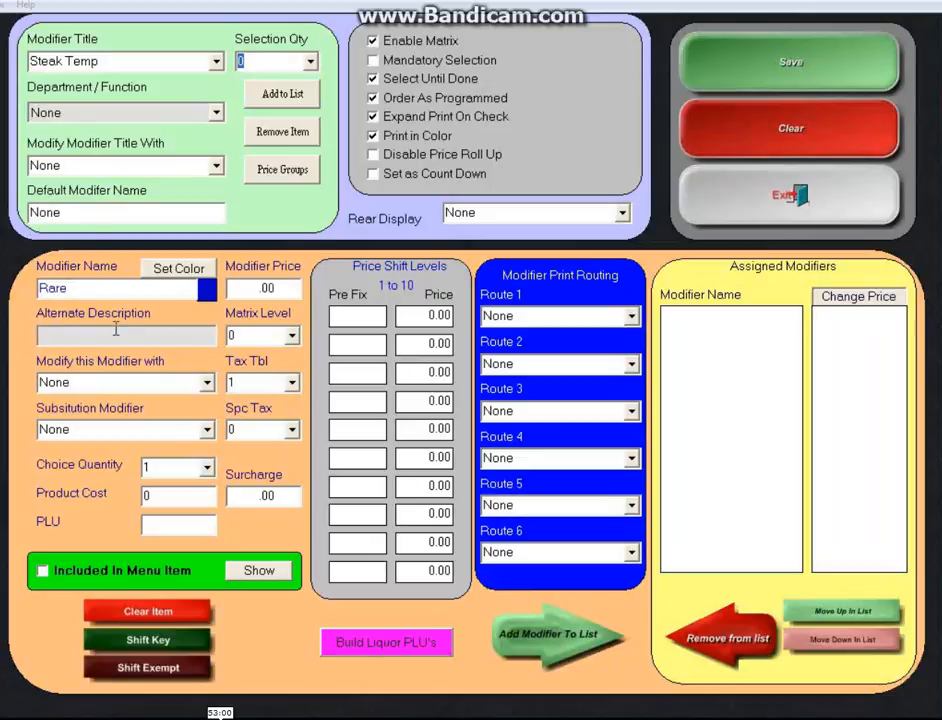
left_click(562, 640)
- Add Medium and Well to the assigned modifiers of Steak Temp
left_click(50, 286)
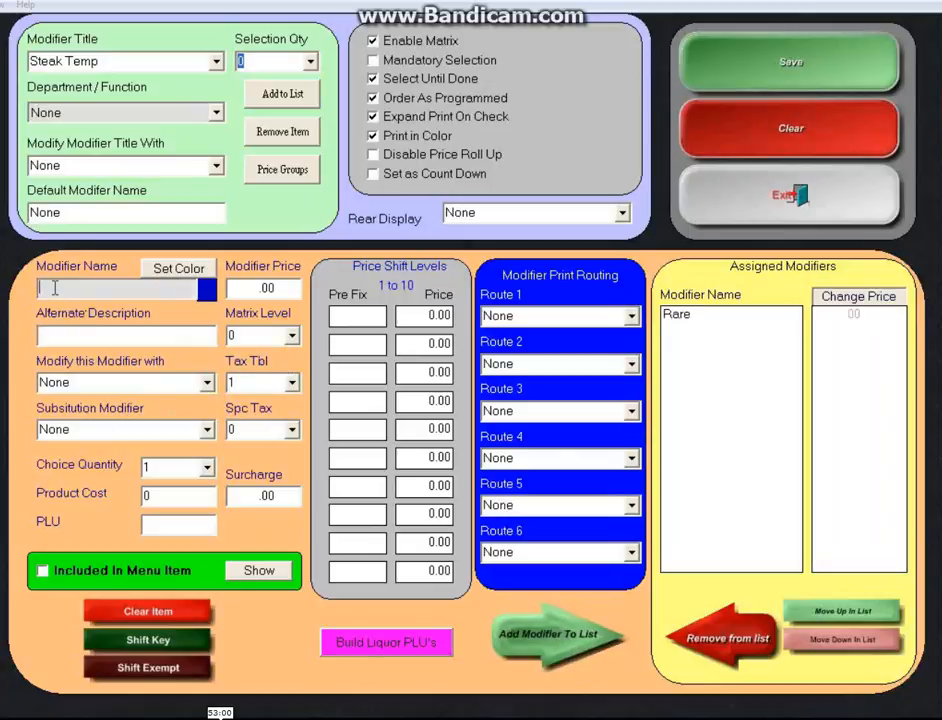
type("Medium")
left_click(530, 628)
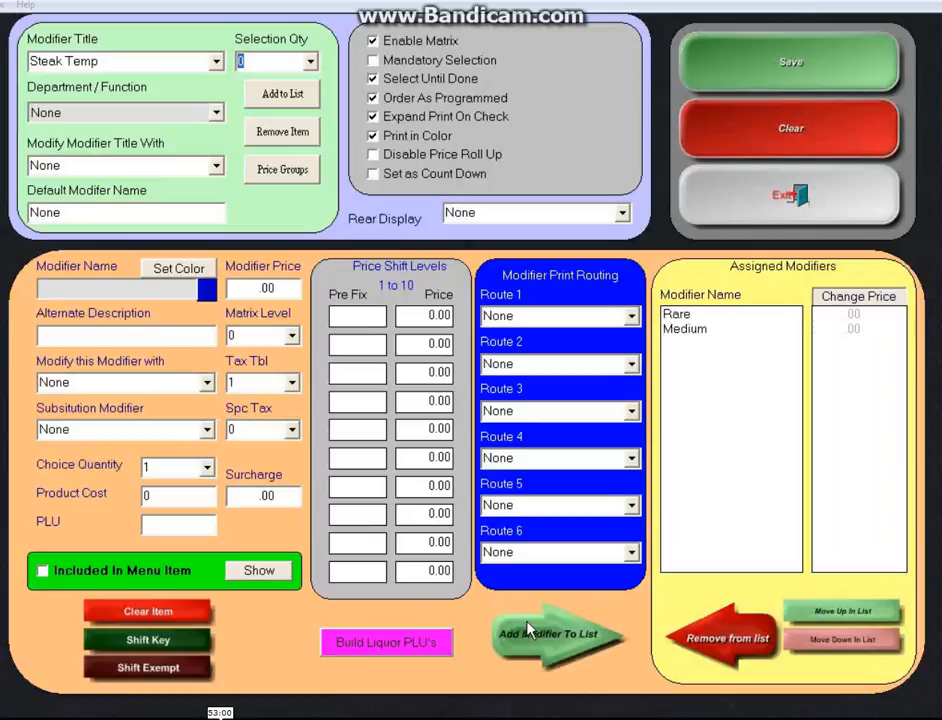
type("Well")
left_click(545, 627)
- For Steak Temp, turn off Enable Matrix and Select Until Done, make selection mandatory, and leave Disable Price Roll Up off
left_click(386, 43)
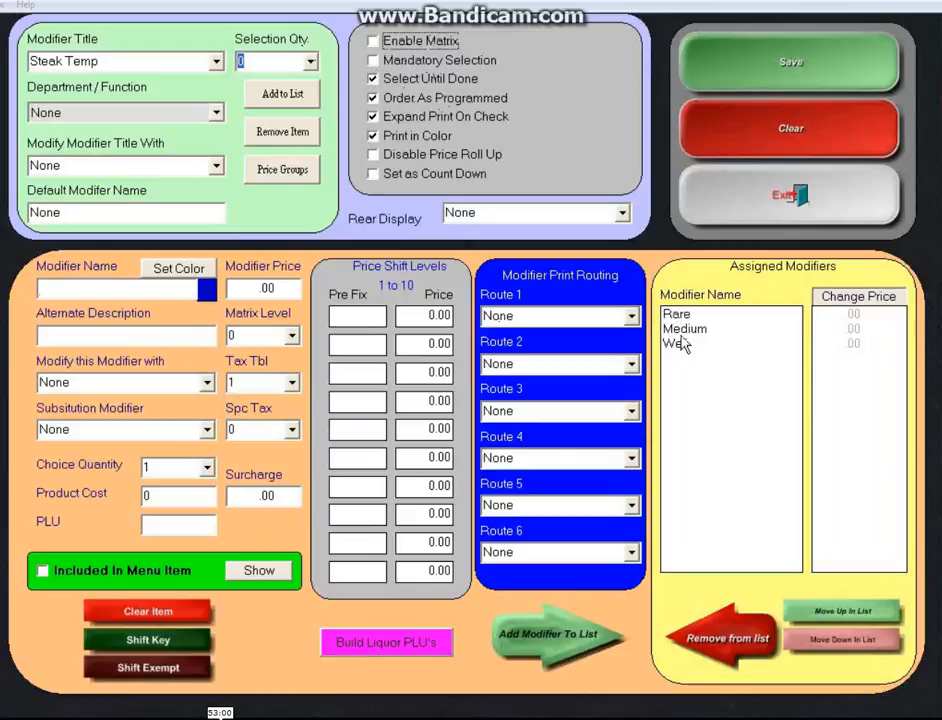
left_click(373, 61)
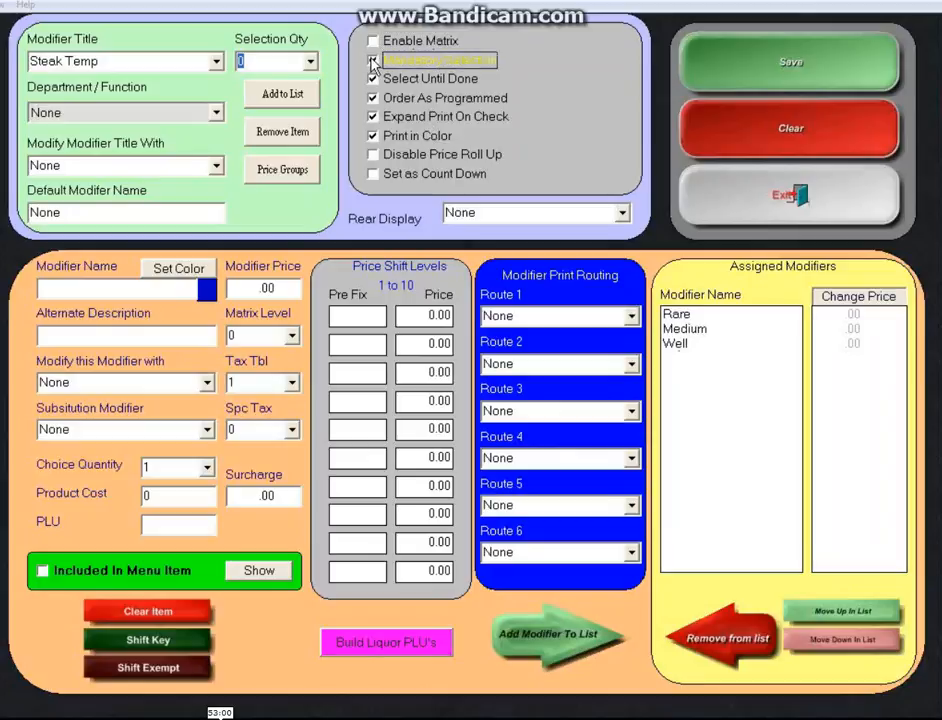
left_click(430, 80)
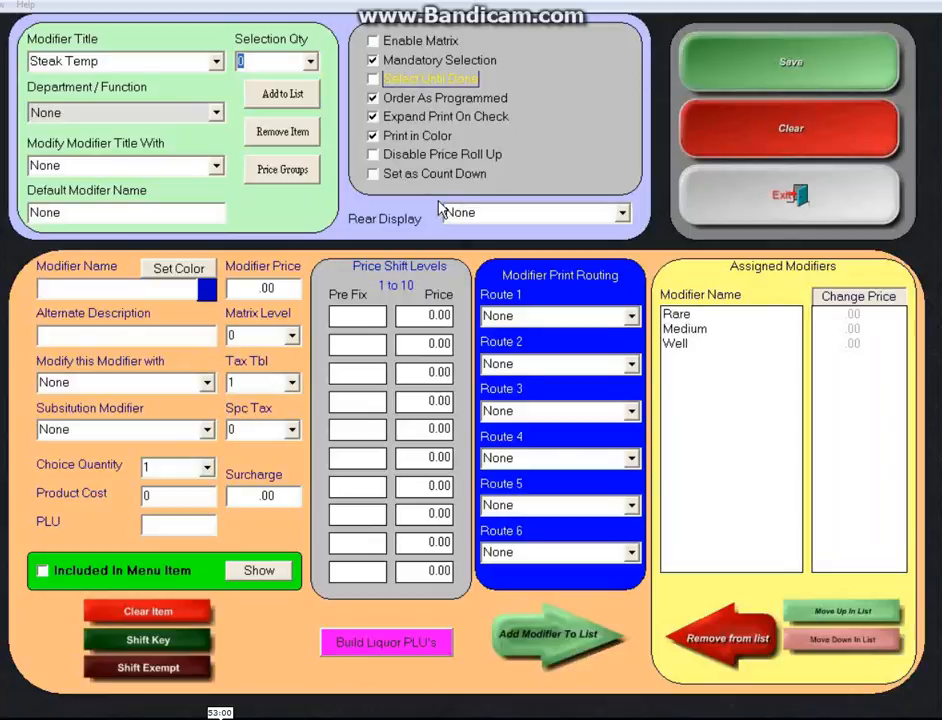
left_click(373, 156)
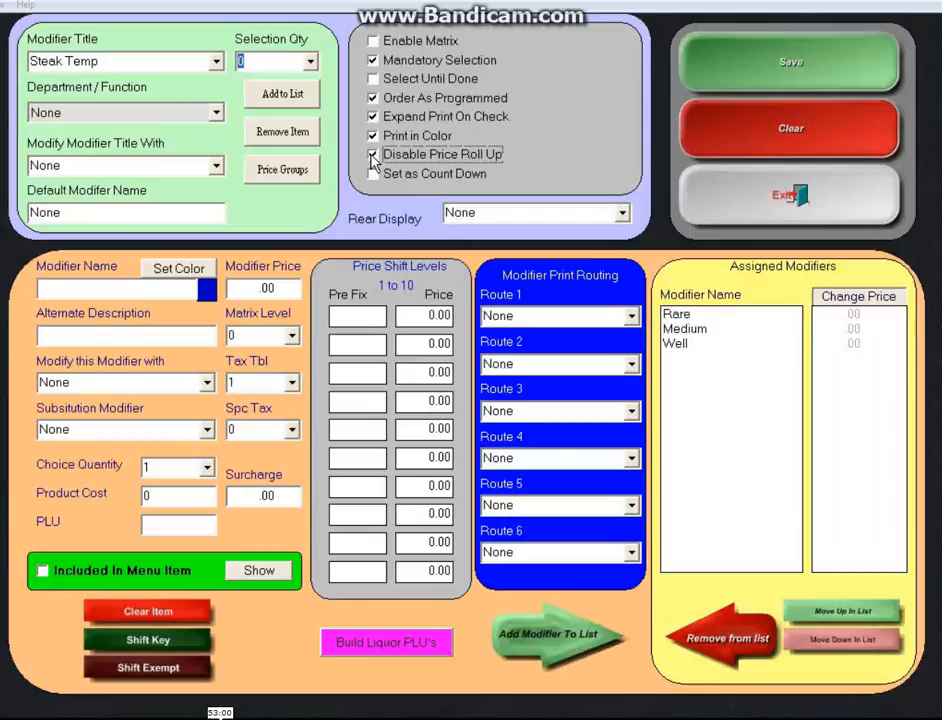
left_click(373, 157)
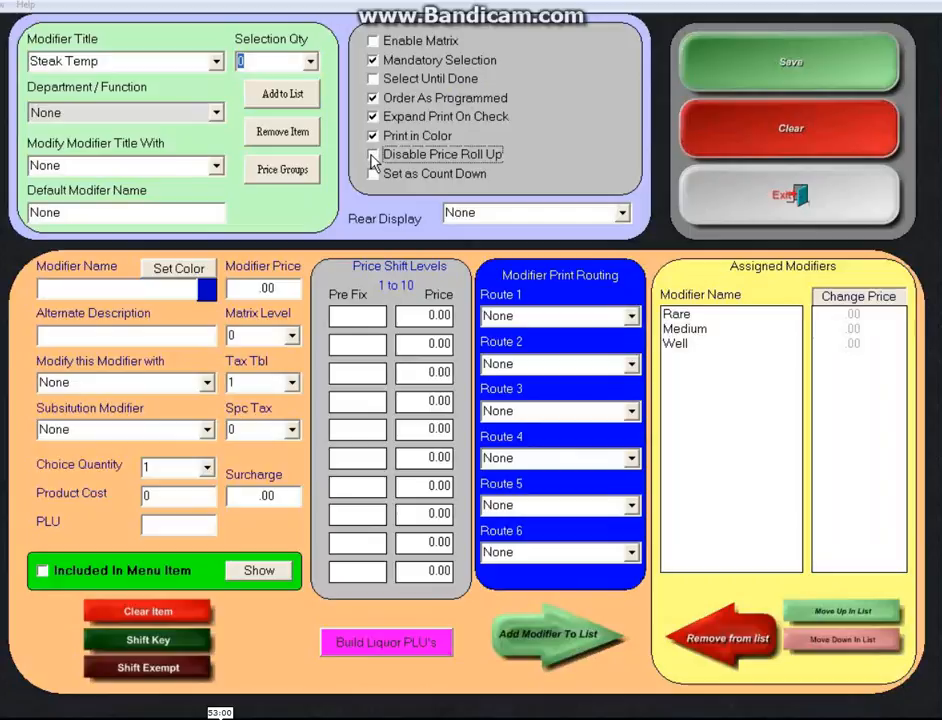